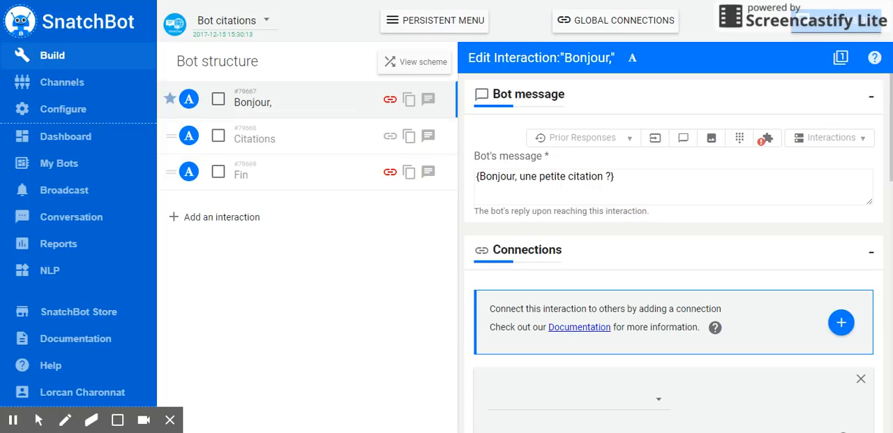
Step: Append a second variant, {Bonjour, voulez-vous la citation du jour ?}, after the existing one in the Bonjour interaction's bot message
left_click(652, 180)
left_click_drag(634, 175, 459, 183)
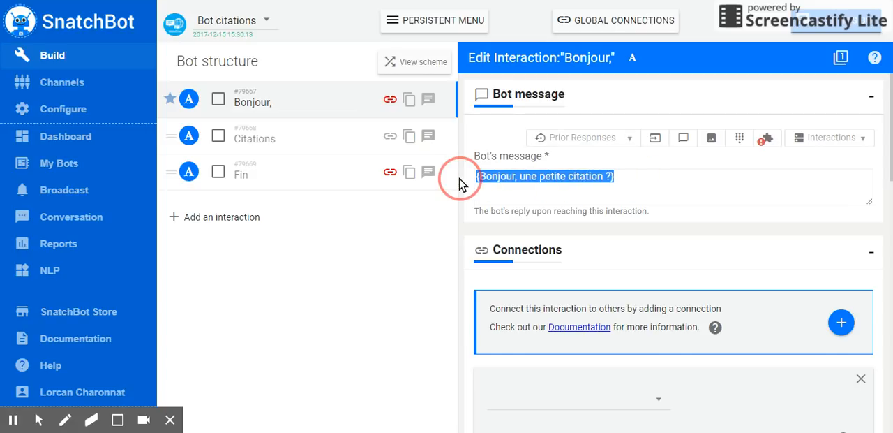
left_click(631, 176)
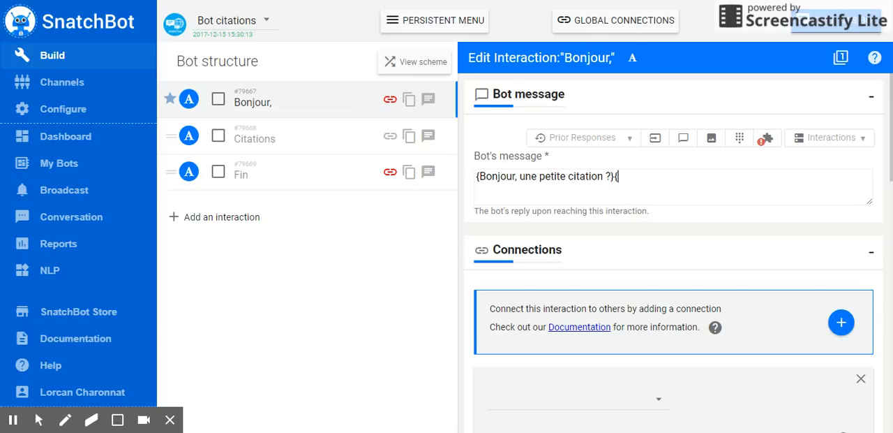
left_click(616, 176)
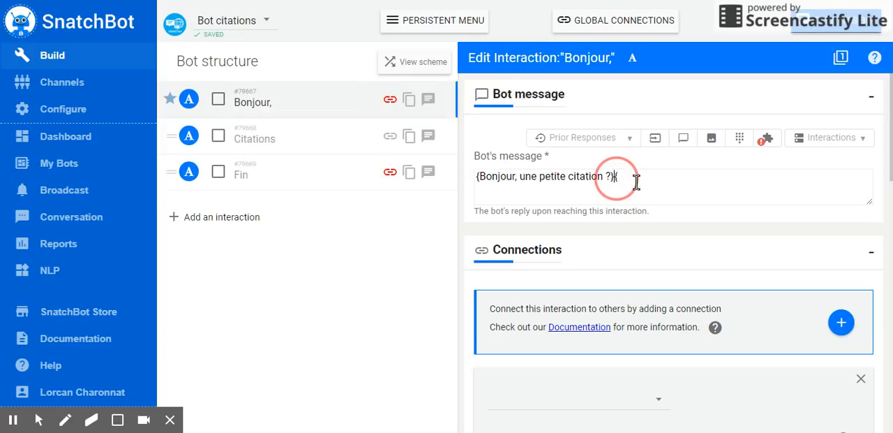
left_click(659, 180)
type("{")
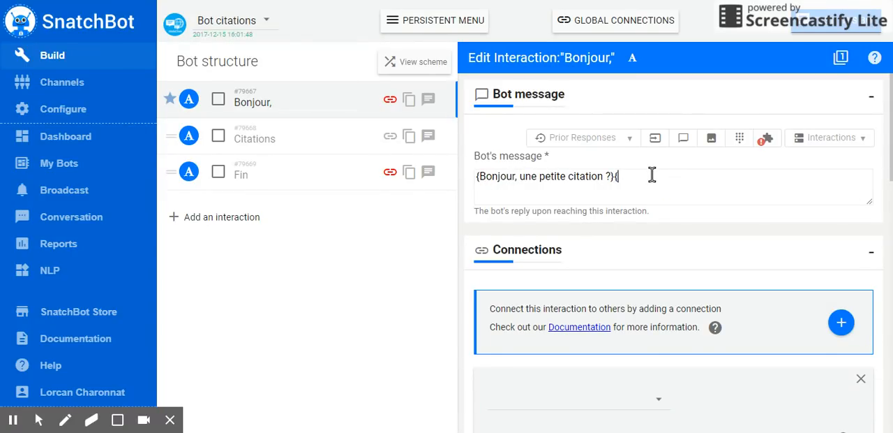
type("Bonjour, que")
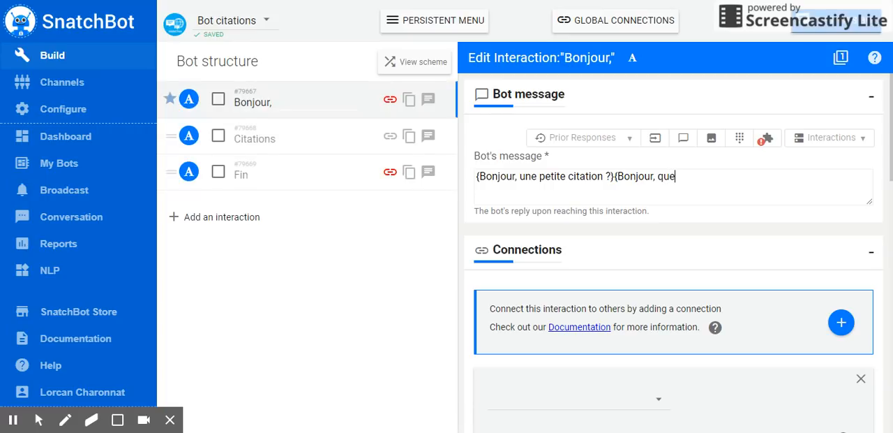
key("BackSpace")
key("BackSpace")
key("BackSpace")
type("voulez-vous une c")
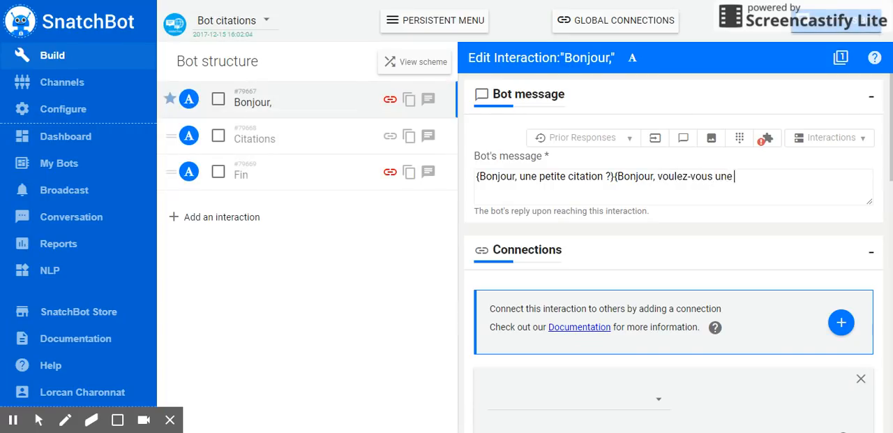
key("BackSpace")
key("BackSpace")
key("BackSpace")
key("BackSpace")
key("BackSpace")
type("la citation du jour ?")
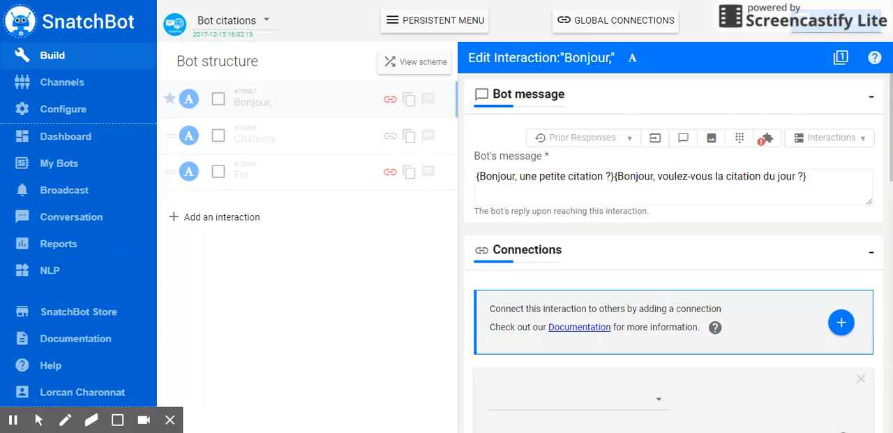
left_click(809, 179)
type("}")
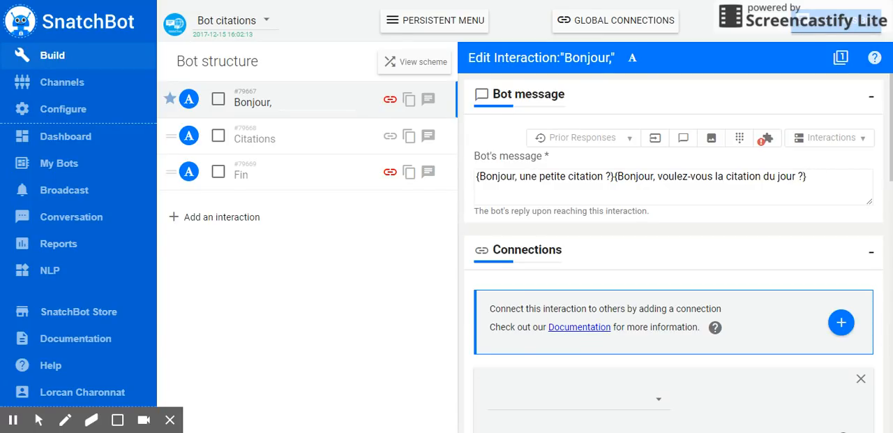
left_click(817, 177)
left_click(617, 176)
left_click(835, 177)
type("}")
left_click(617, 176)
Step: Open the bot's test chat, restart the conversation twice, and compare the greetings it gives
left_click(817, 24)
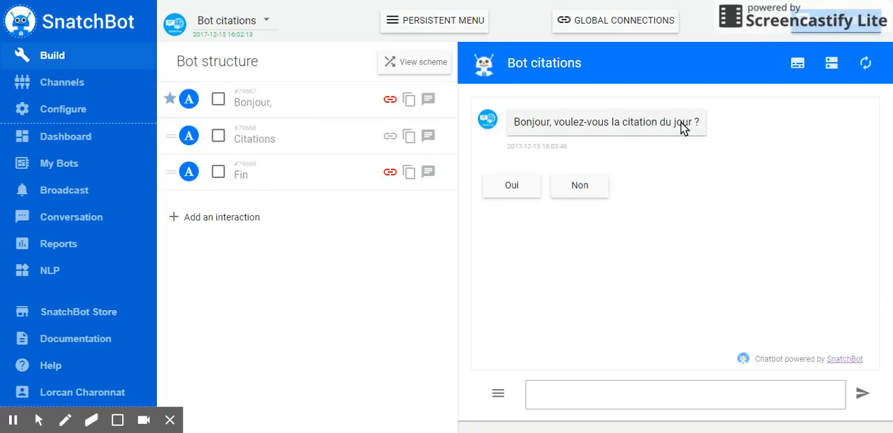
left_click(498, 393)
left_click(450, 365)
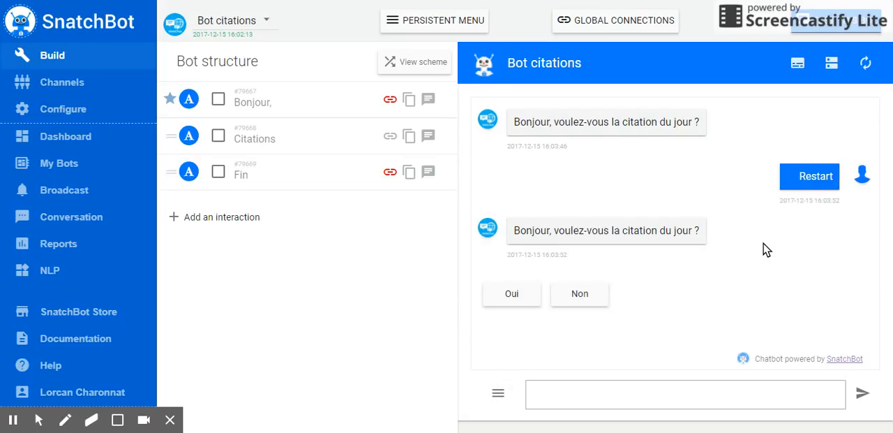
left_click(498, 393)
left_click(481, 373)
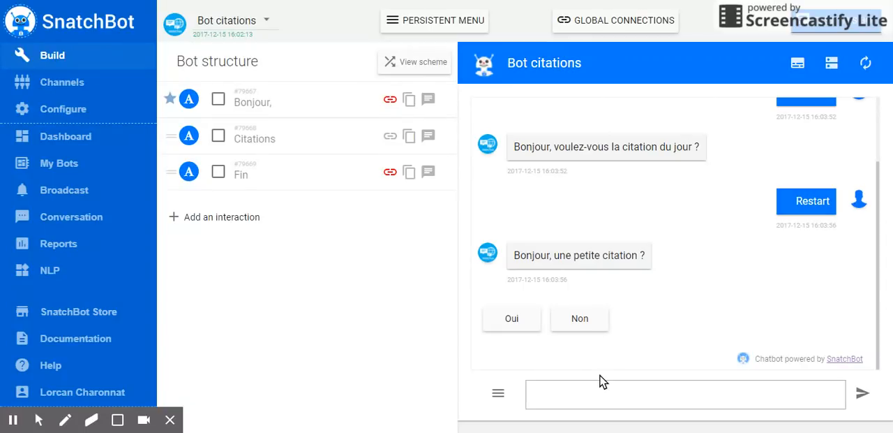
scroll(684, 216, "up", 2)
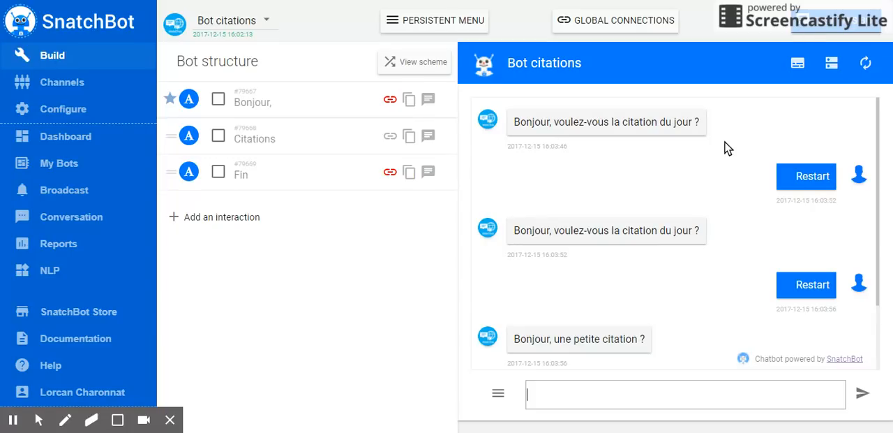
scroll(712, 189, "down", 2)
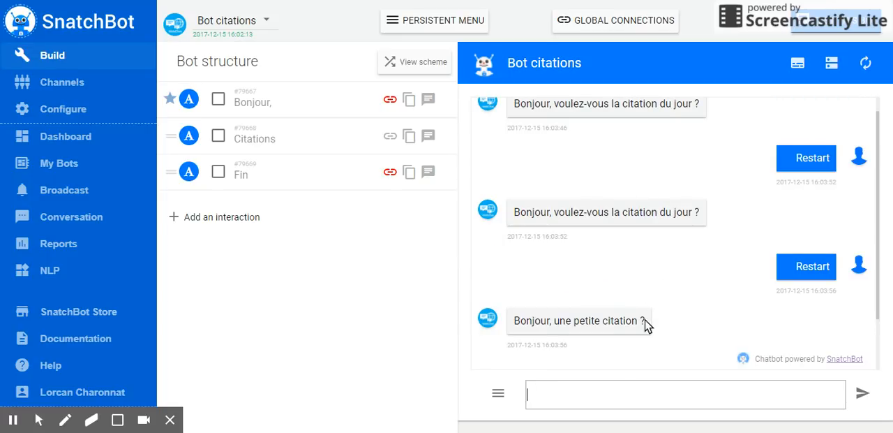
scroll(646, 324, "down", 1)
Step: Answer Oui to the greeting in the test chat, and request another quote six times with Une autre ?
left_click(516, 316)
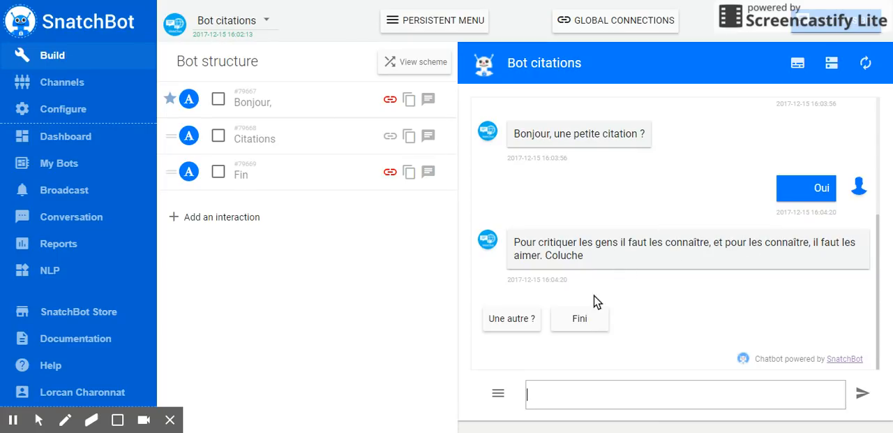
left_click(520, 321)
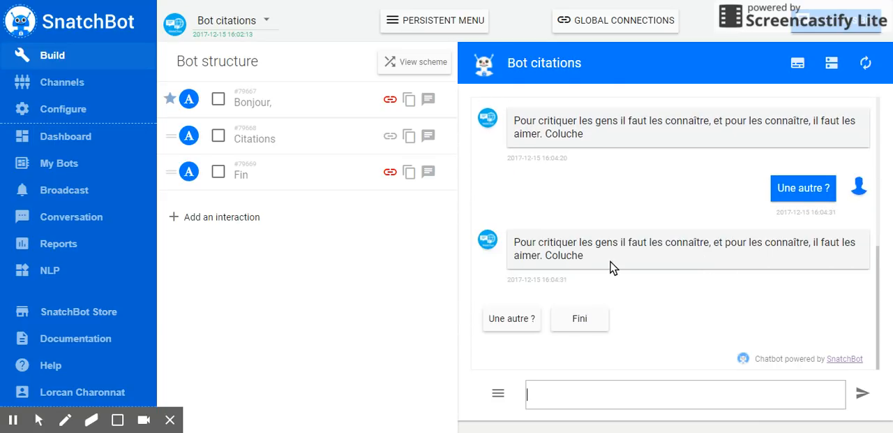
left_click(518, 319)
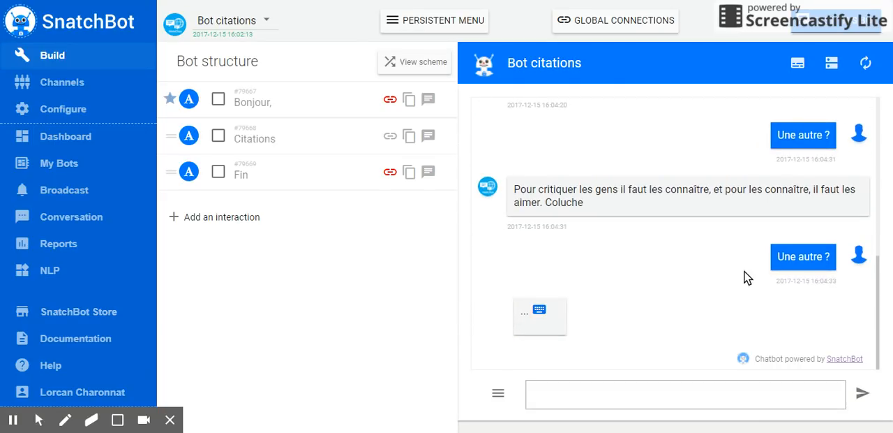
left_click(508, 322)
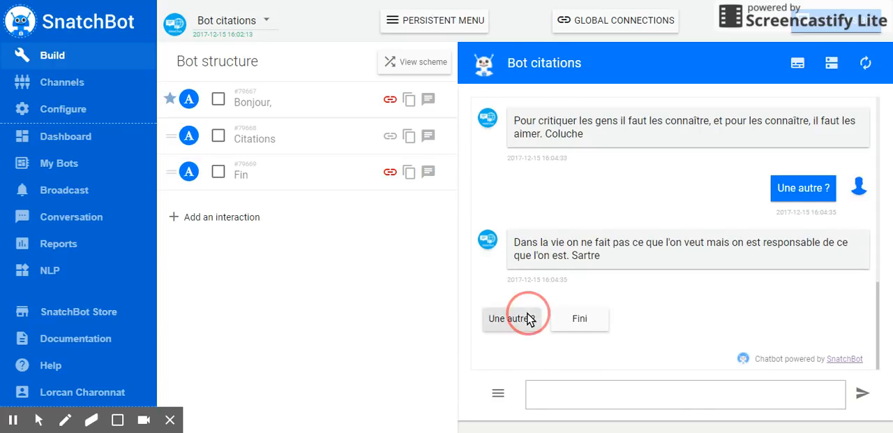
left_click(526, 318)
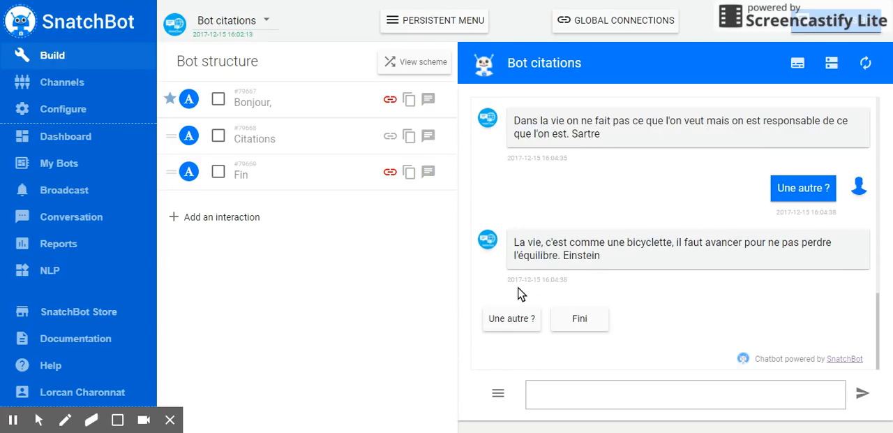
left_click(523, 319)
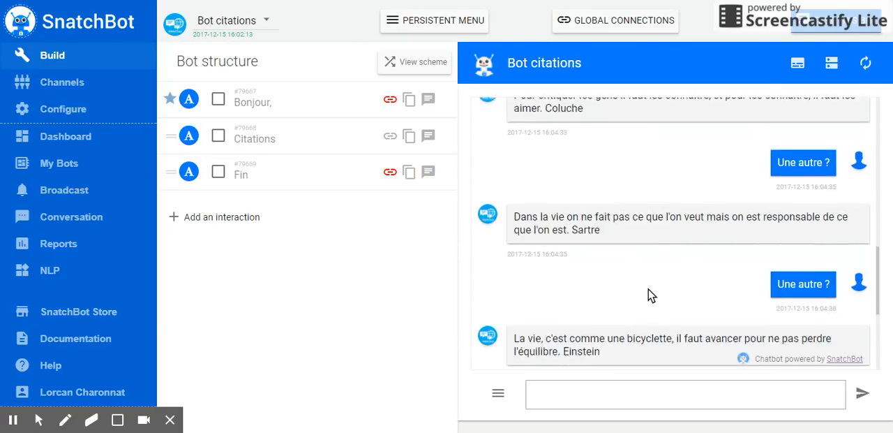
left_click(522, 321)
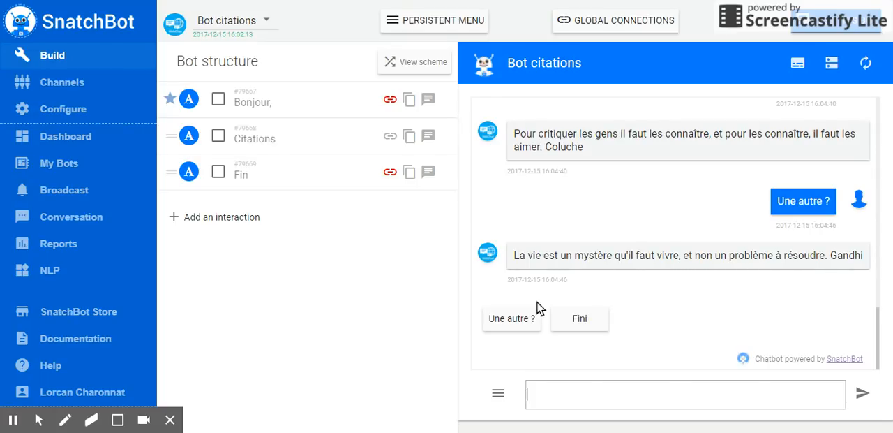
Step: Open the Citations interaction and examine how braces separate the quote variants in its bot message
left_click(291, 141)
left_click(279, 138)
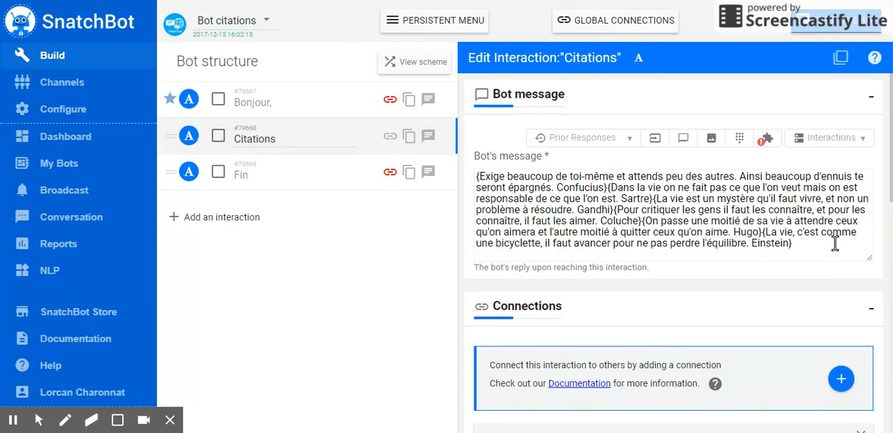
left_click(813, 238)
left_click(763, 231)
left_click(763, 231)
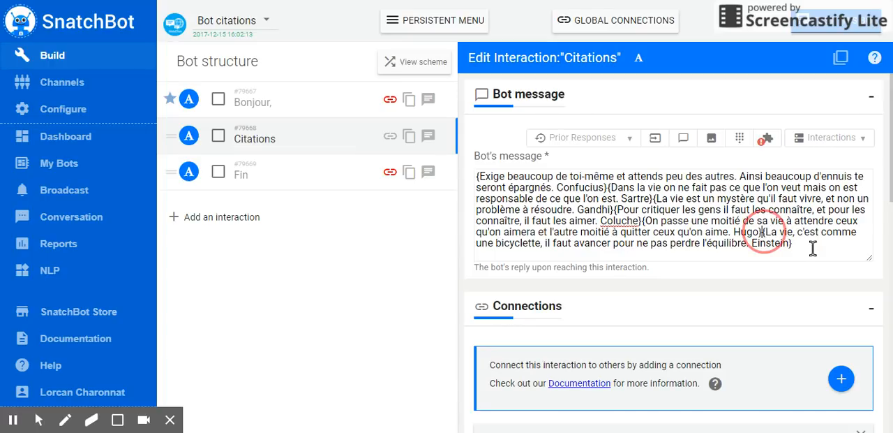
left_click(802, 249)
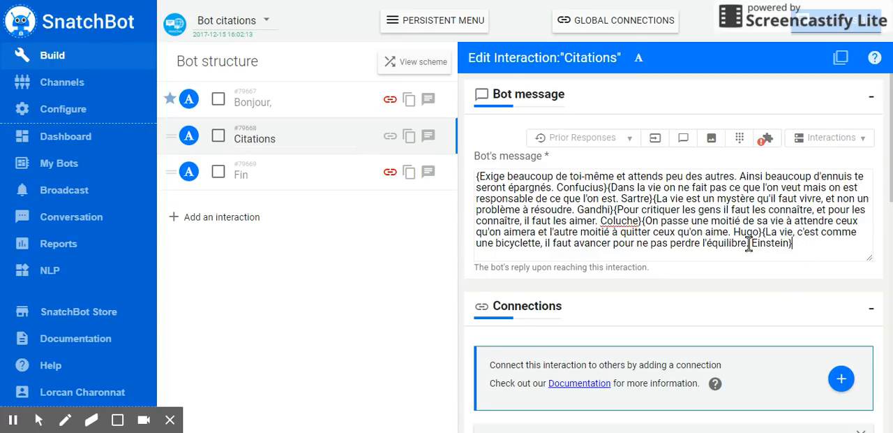